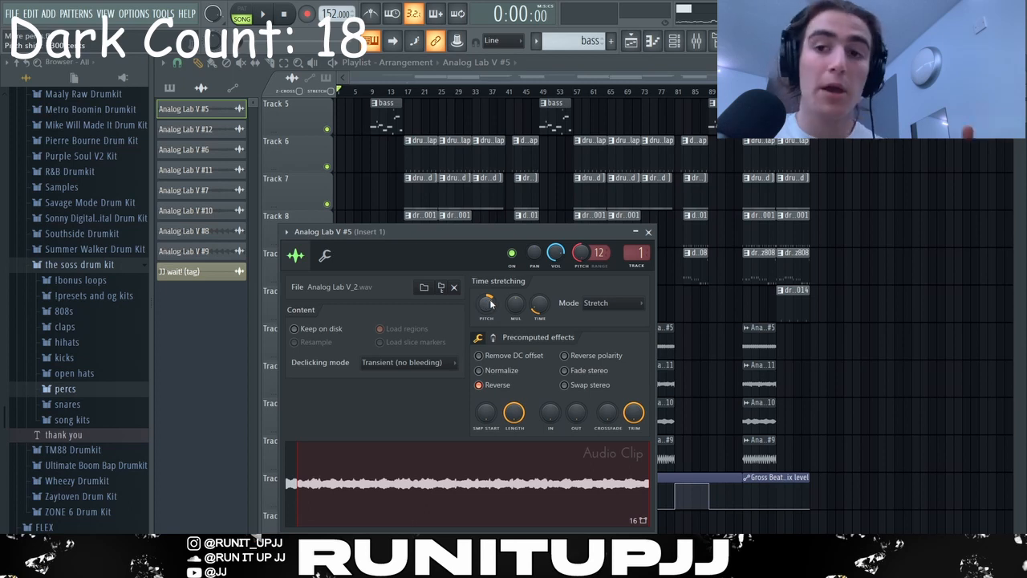
Close the Analog Lab V #5 clip settings and play the arrangement in the playlist.
click(649, 233)
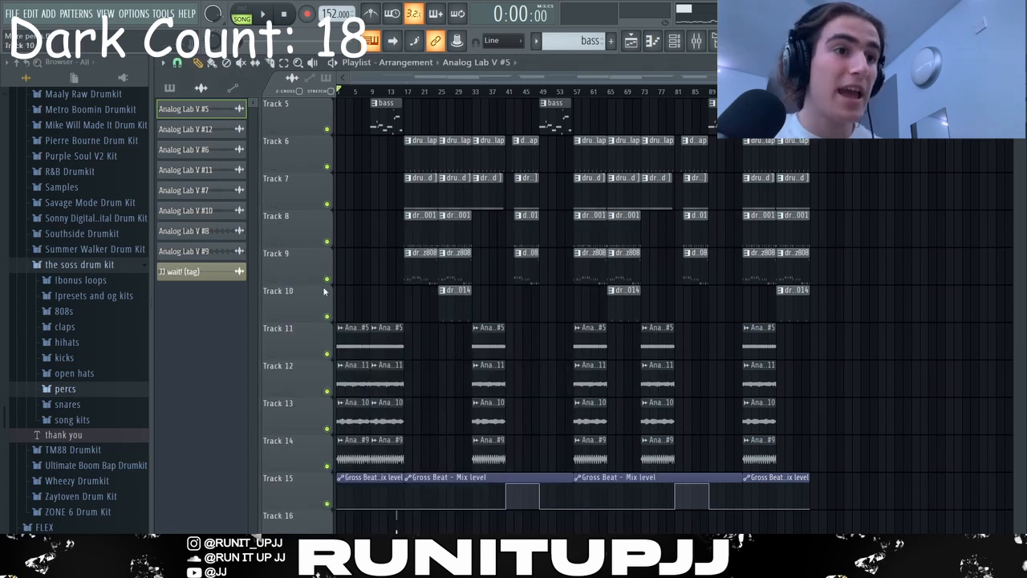
scroll(371, 272, down, 2)
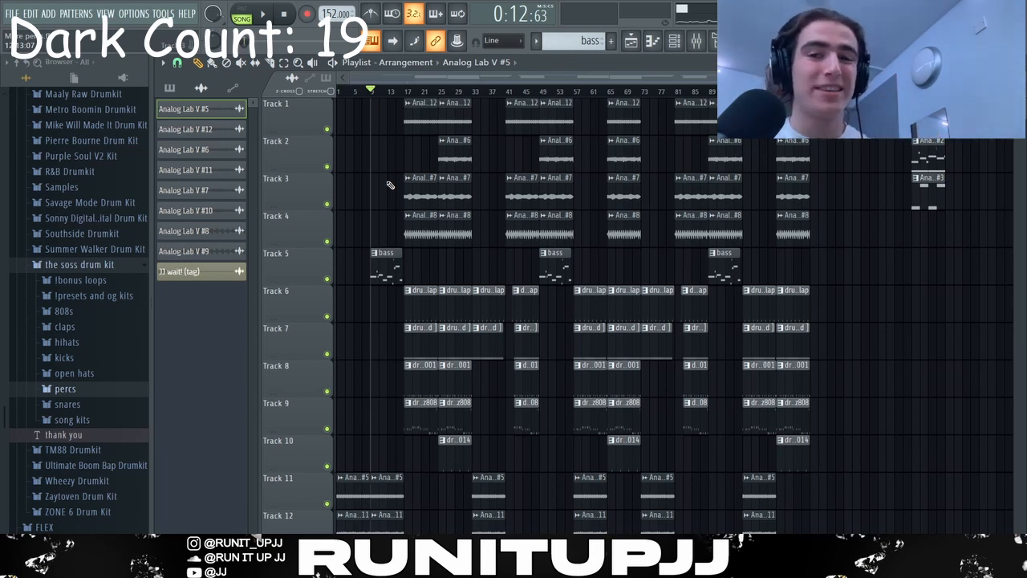
key(space)
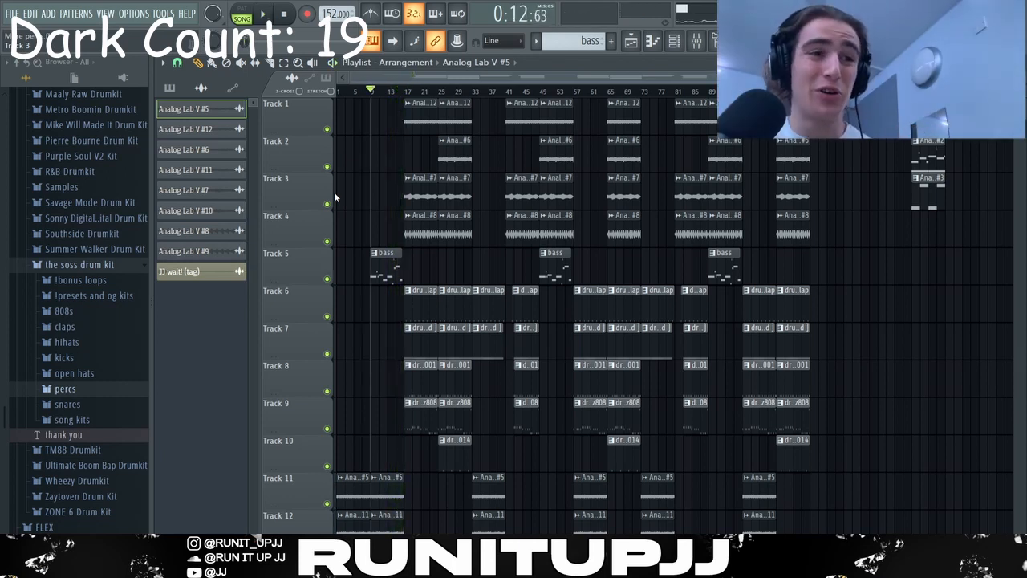
scroll(335, 198, down, 3)
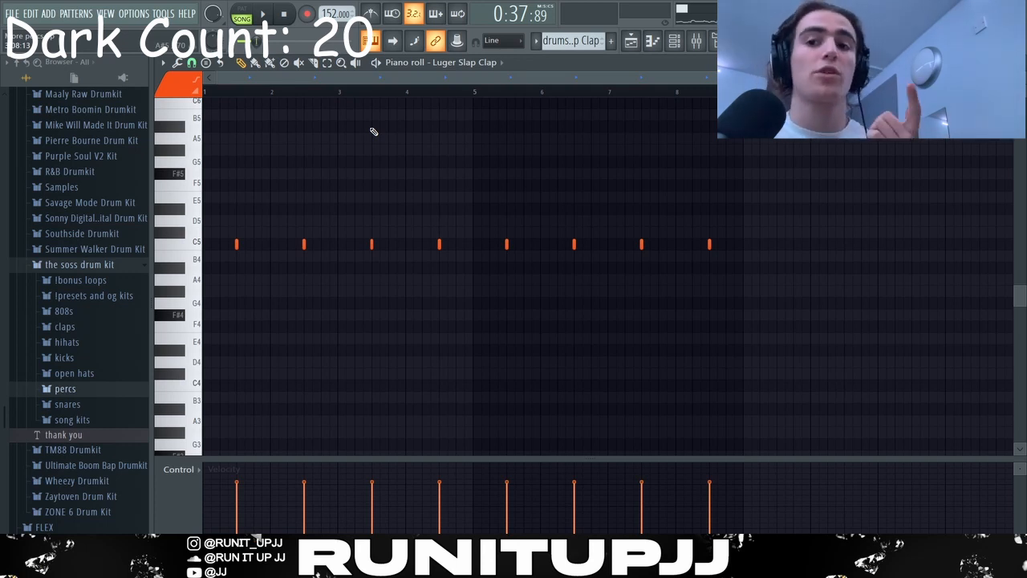
Switch playback to pattern mode, play the Luger Slap Clap pattern and check the parametric EQ on its mixer insert.
key(l)
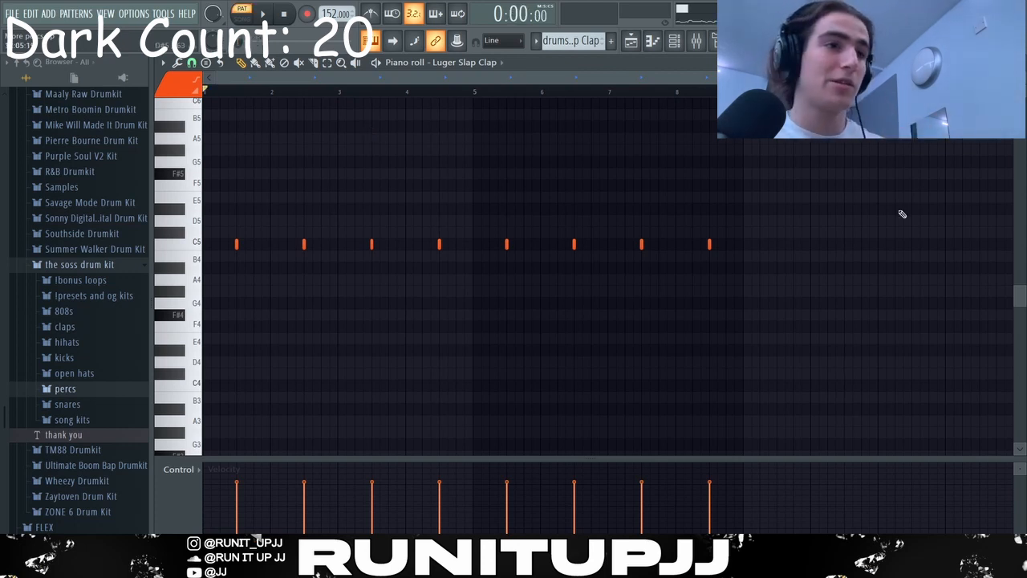
key(space)
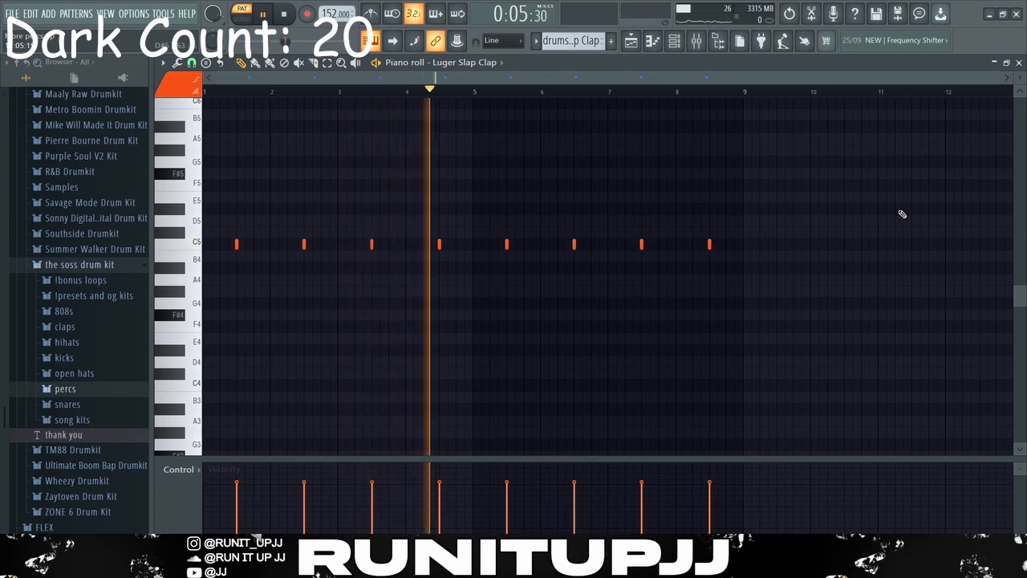
key(space)
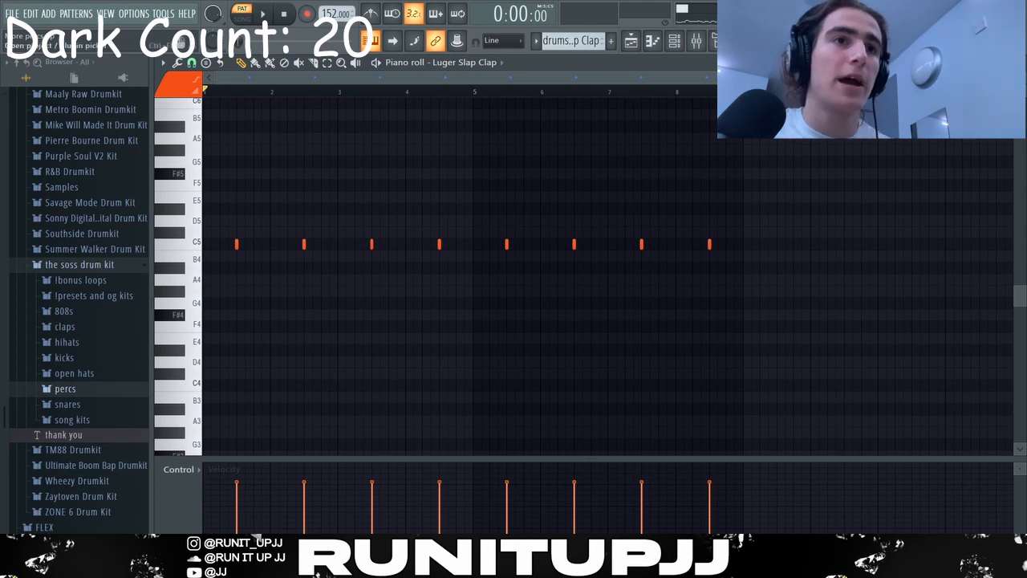
click(696, 42)
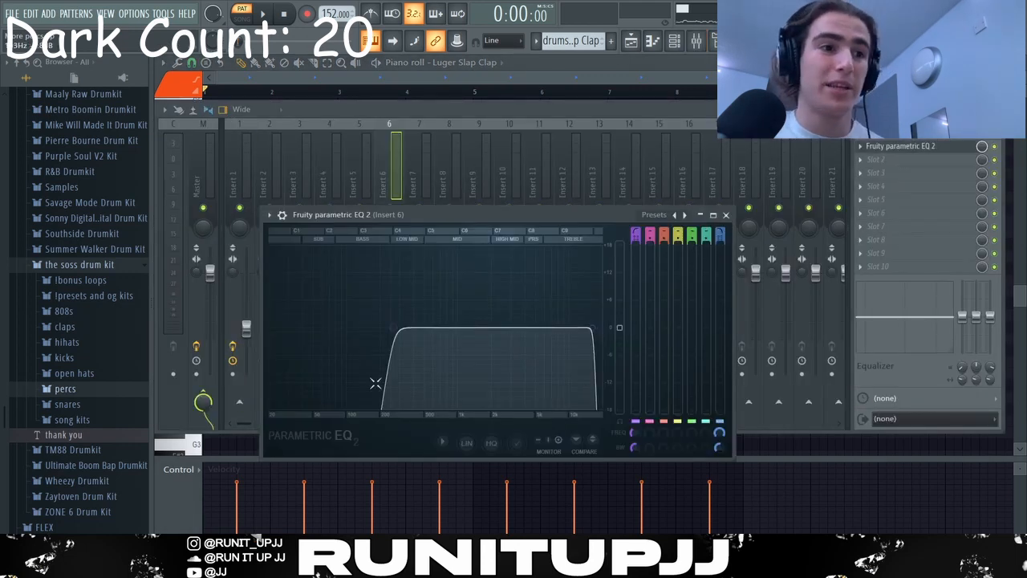
click(727, 216)
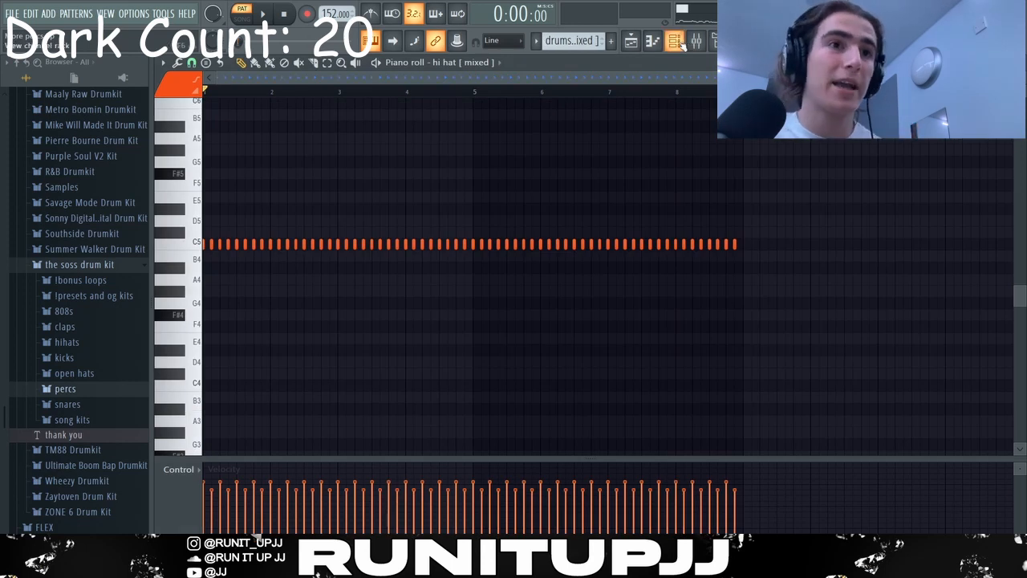
Show the sampler settings of the hi hat [ mixed ] channel and preview its sample.
click(678, 42)
click(396, 259)
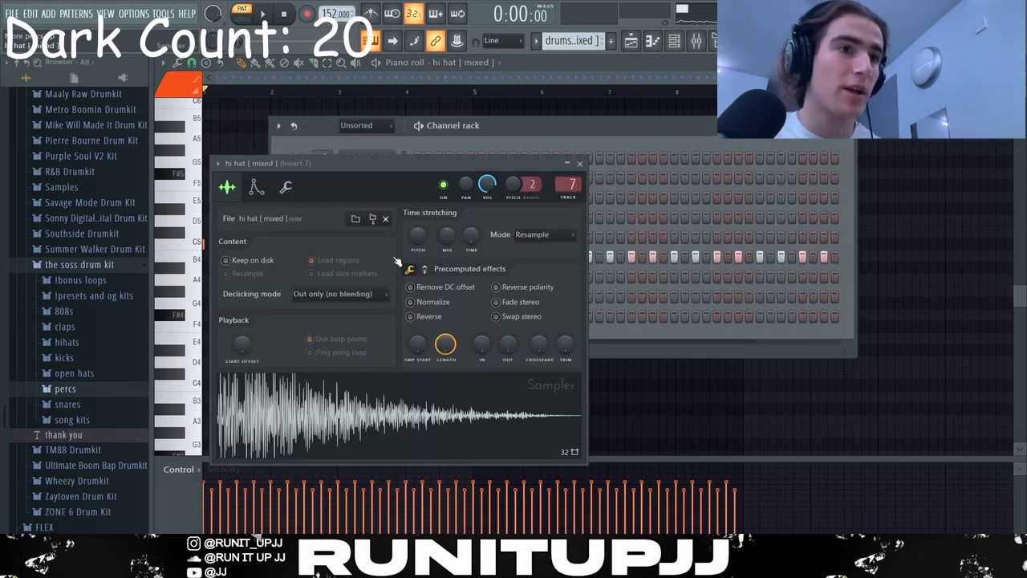
click(381, 419)
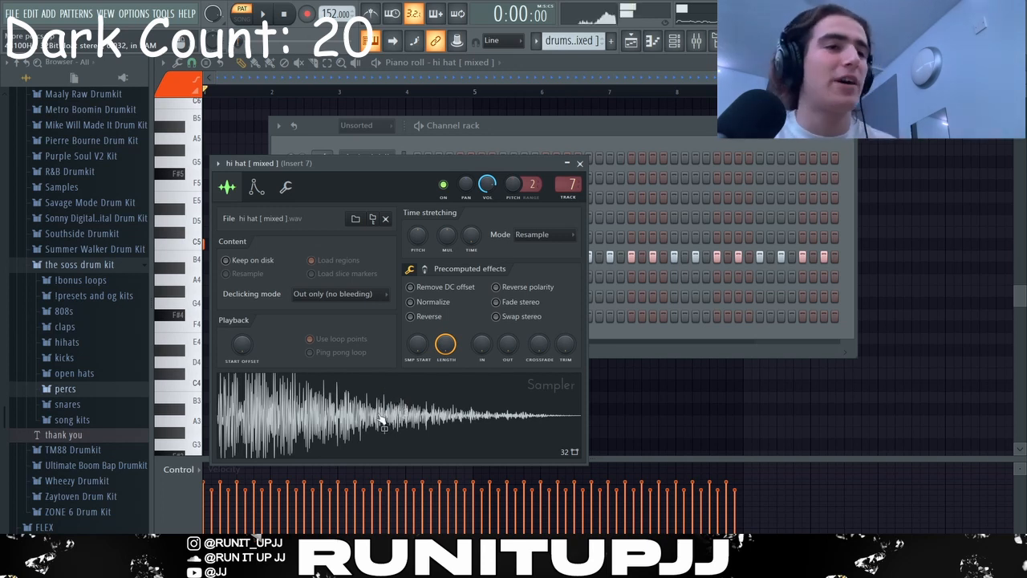
key(F7)
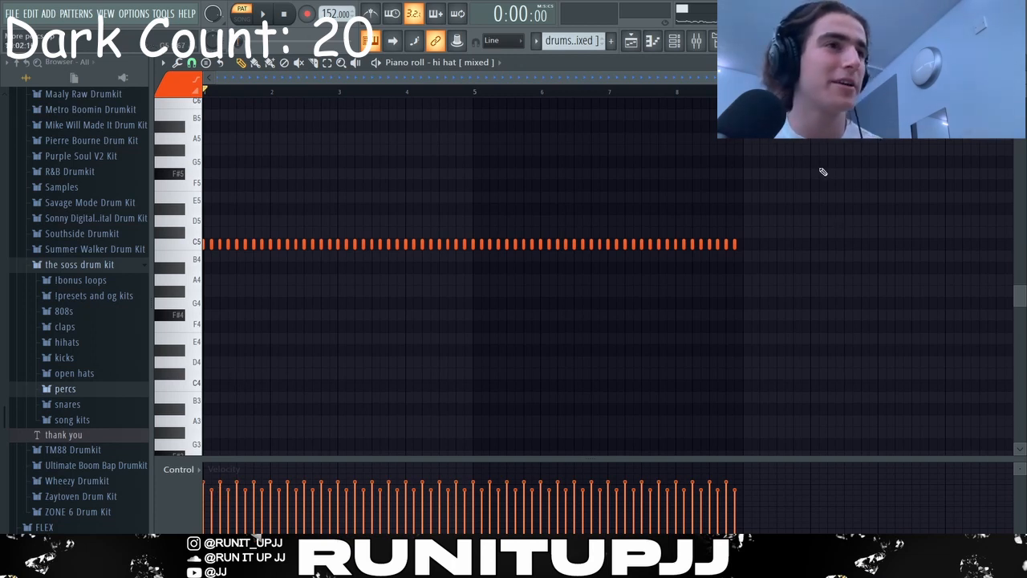
Play the hi hat pattern and inspect the Fruity parametric EQ 2 curve on Insert 10.
key(space)
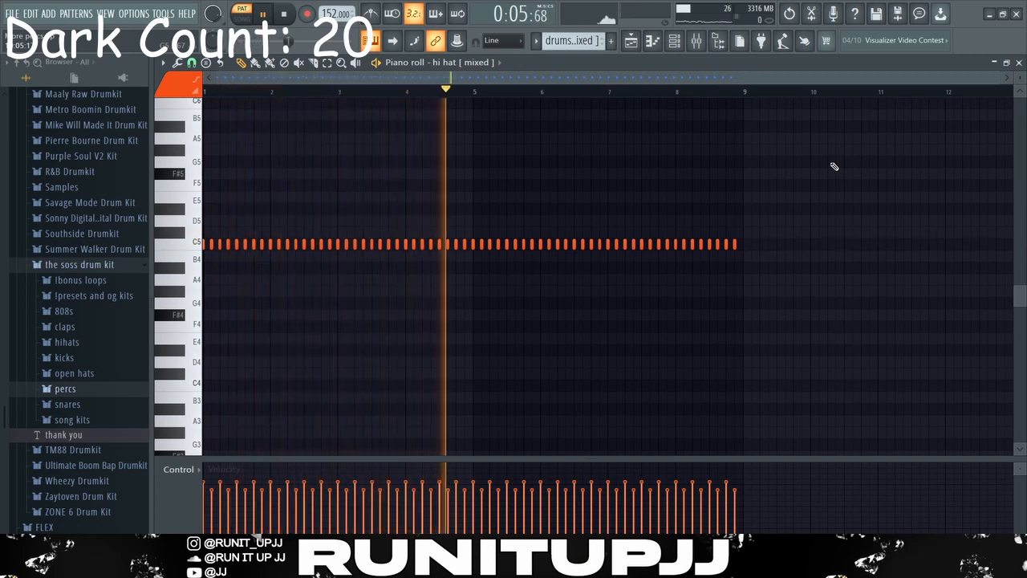
key(space)
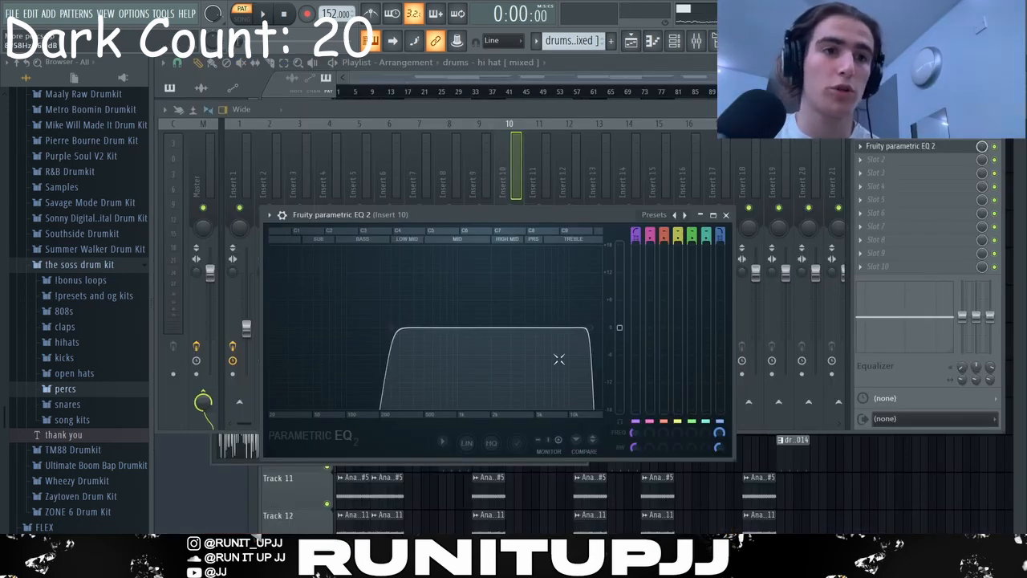
click(726, 215)
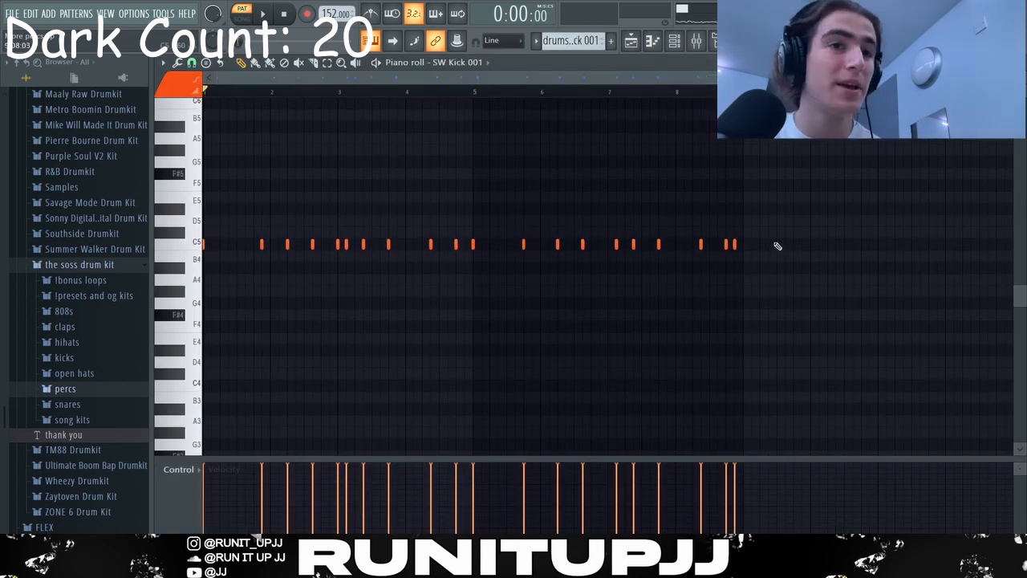
Highlight all SW Kick 001 notes in the piano roll and review the kick's sampler settings.
key(ctrl+a)
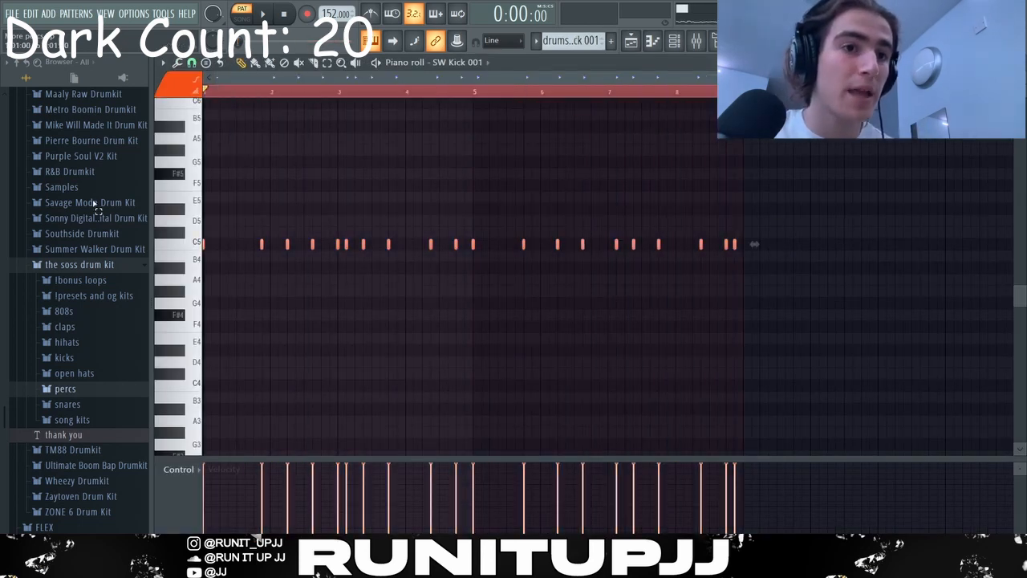
click(752, 154)
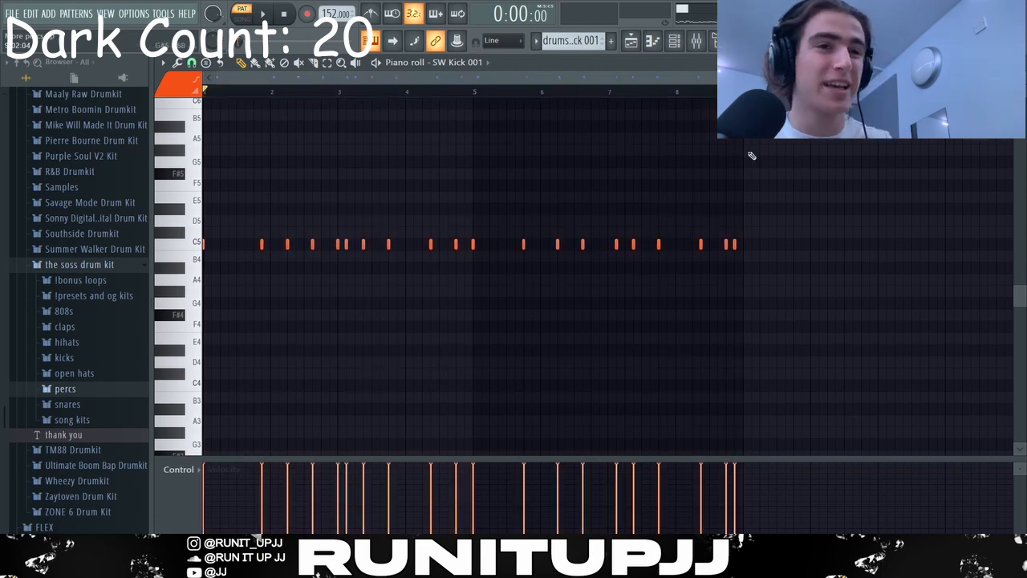
click(678, 44)
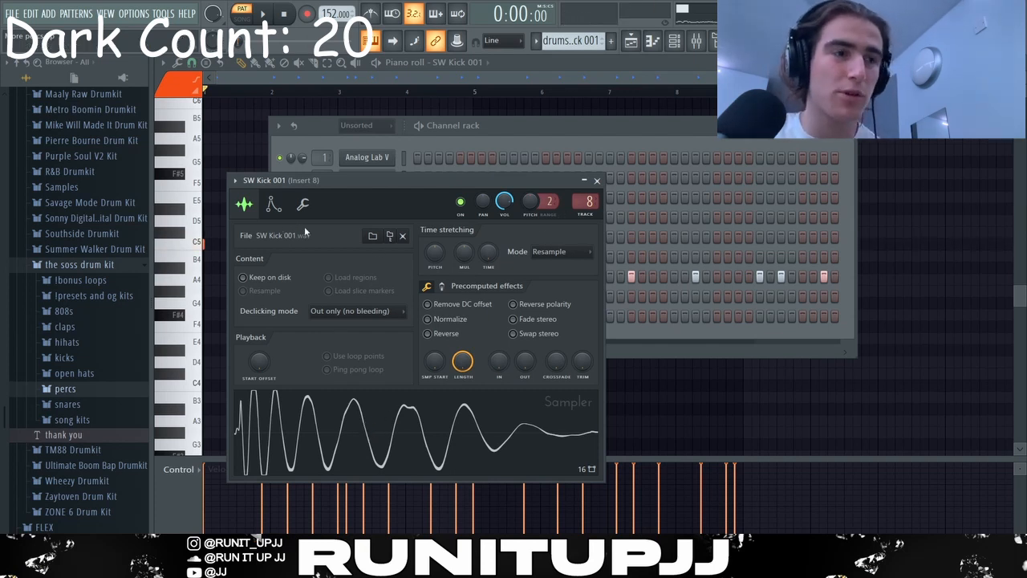
click(597, 181)
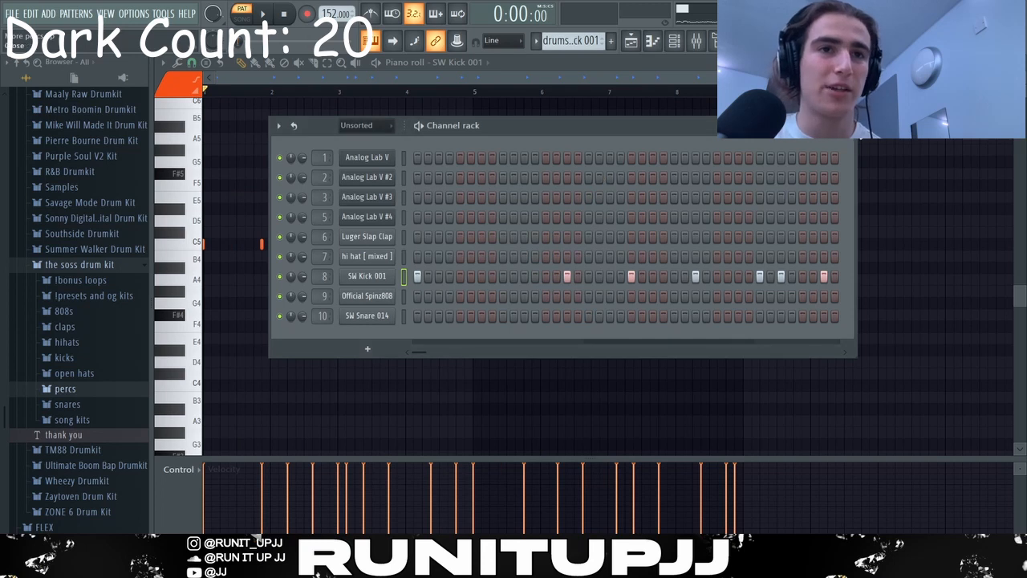
click(848, 126)
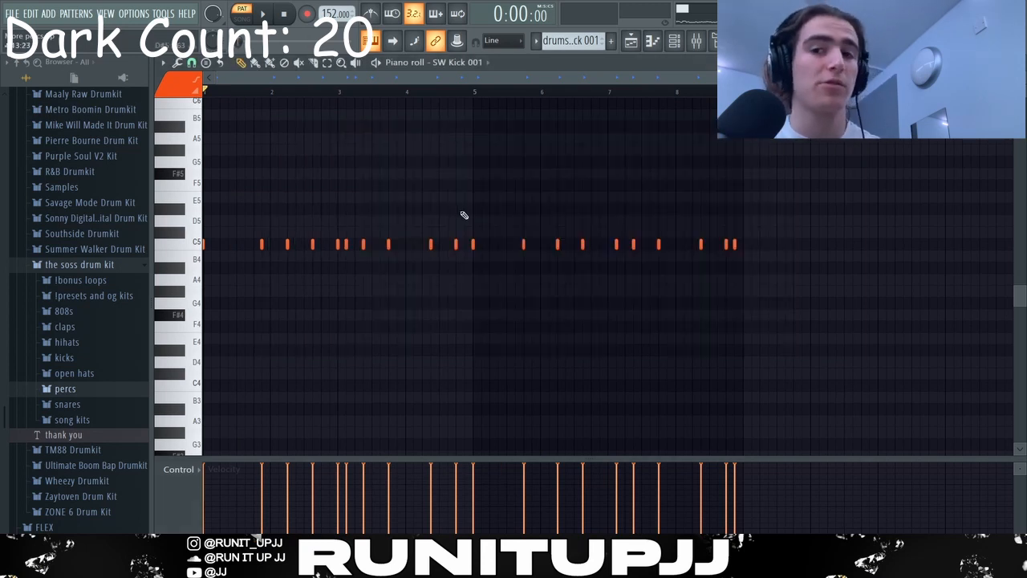
Play the SW Kick 001 pattern and highlight its second half from bar 5 to bar 9.
key(space)
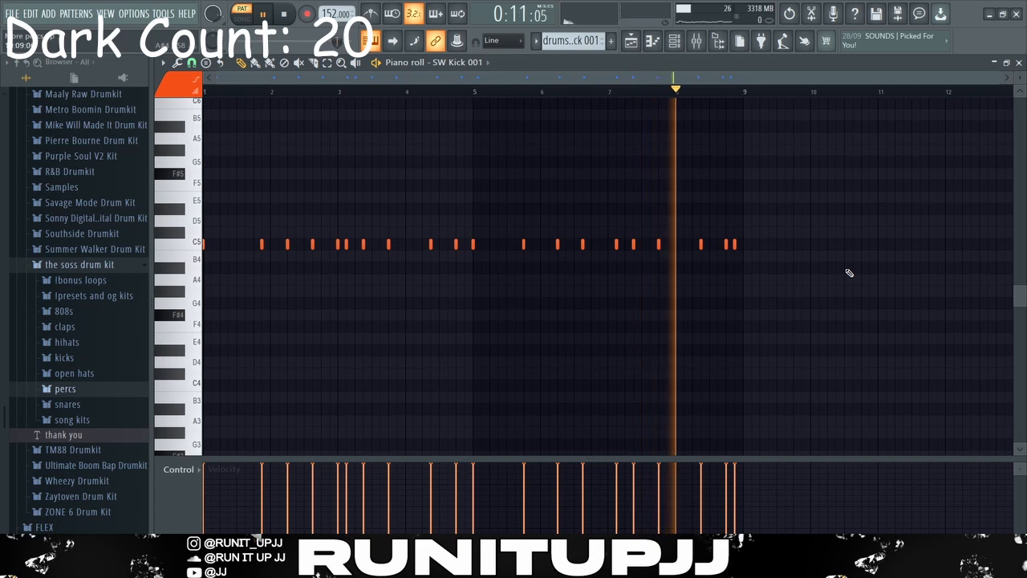
key(space)
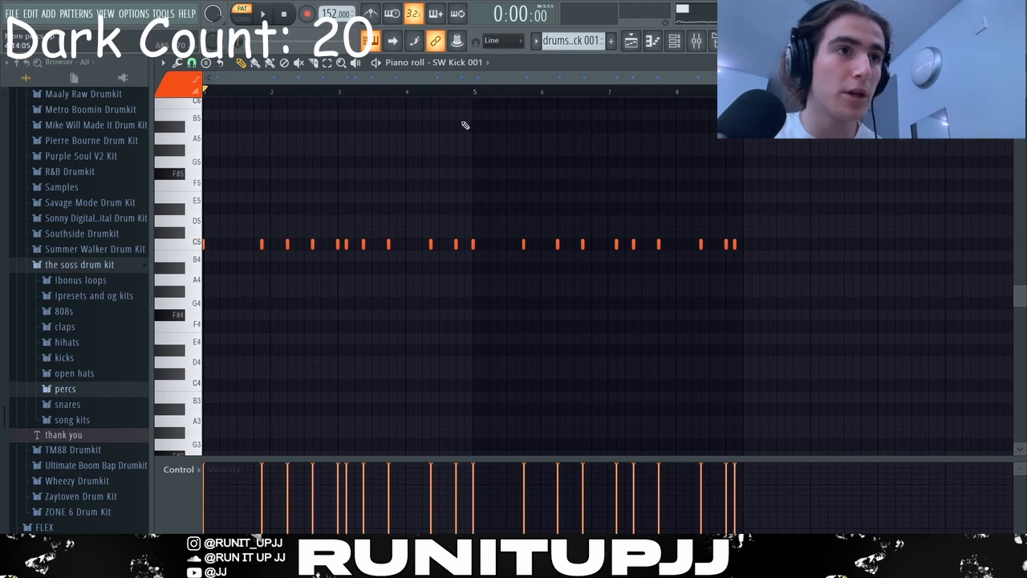
drag(477, 94, 147, 164)
drag(474, 94, 715, 94)
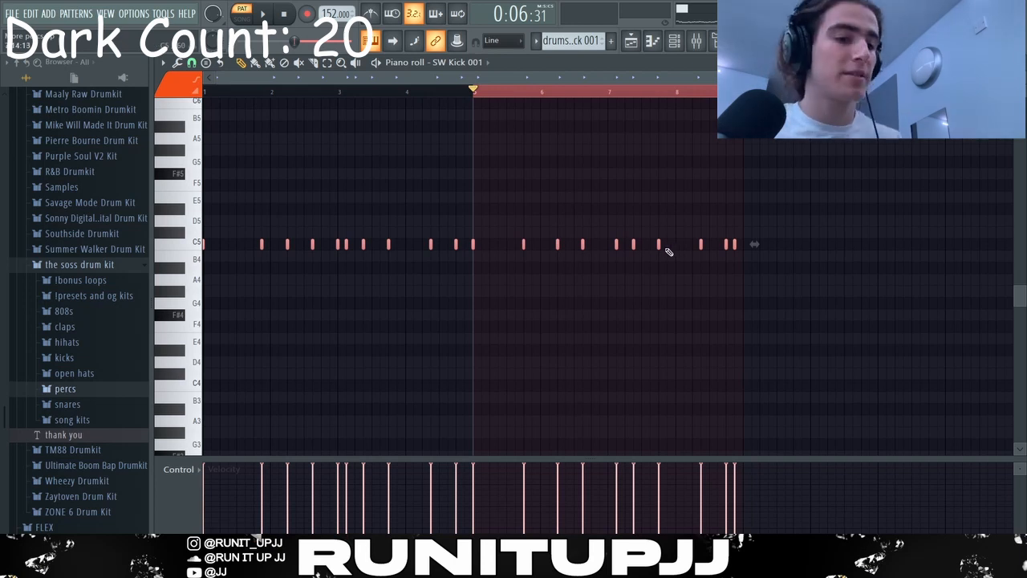
key(ctrl+d)
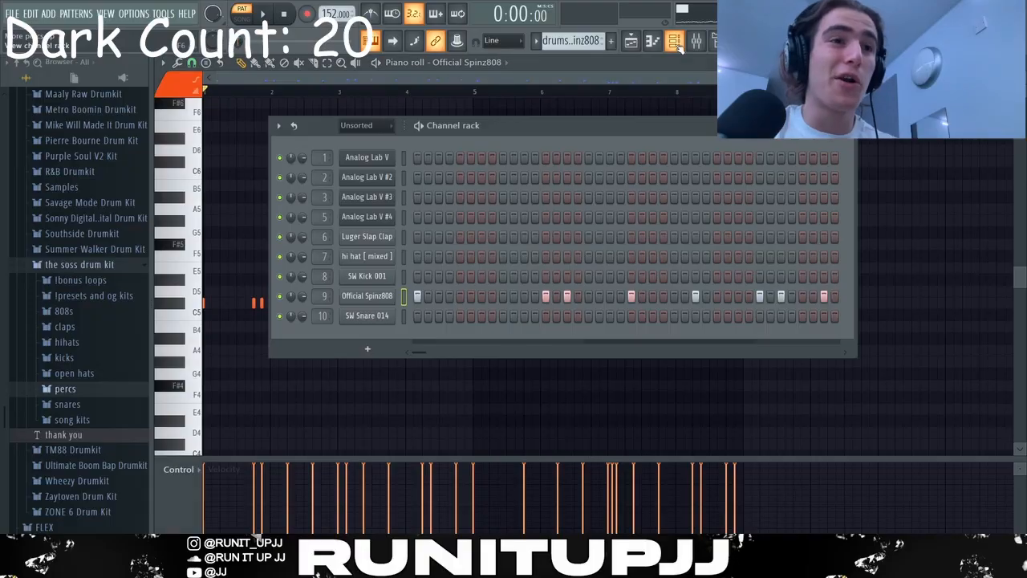
Preview the Official Spinz808 sample and reduce its fade-out in the sampler's precomputed effects.
click(397, 311)
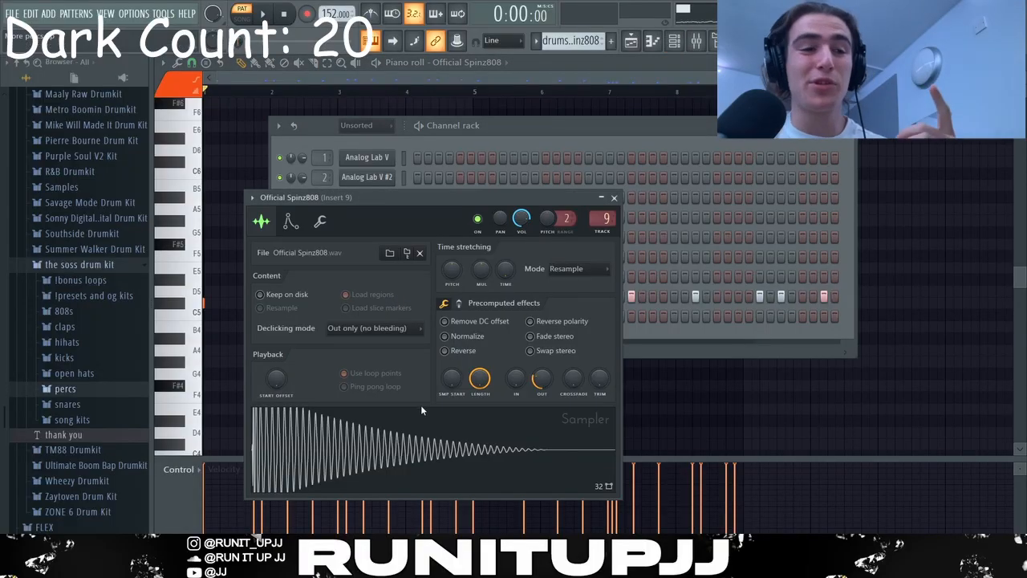
click(426, 429)
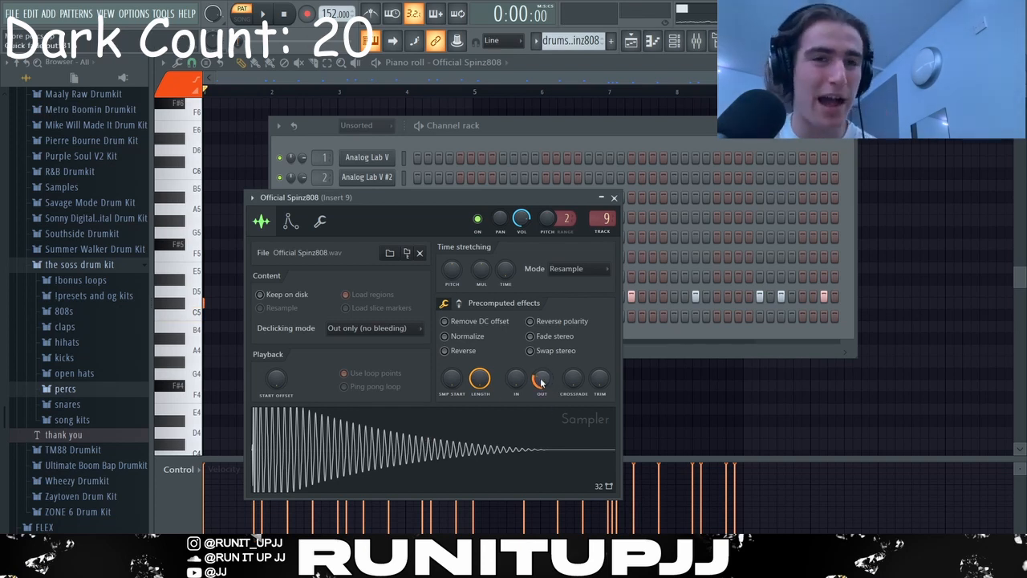
drag(541, 379, 541, 397)
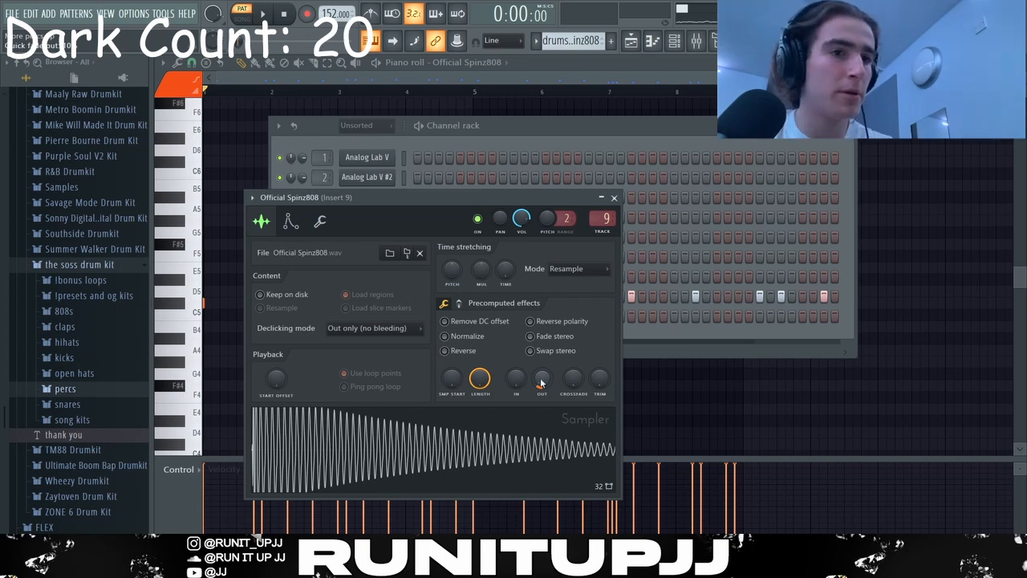
click(668, 188)
Play the Official Spinz808 pattern and highlight its lower notes between B4 and D5, leaving out the high B5 note.
key(space)
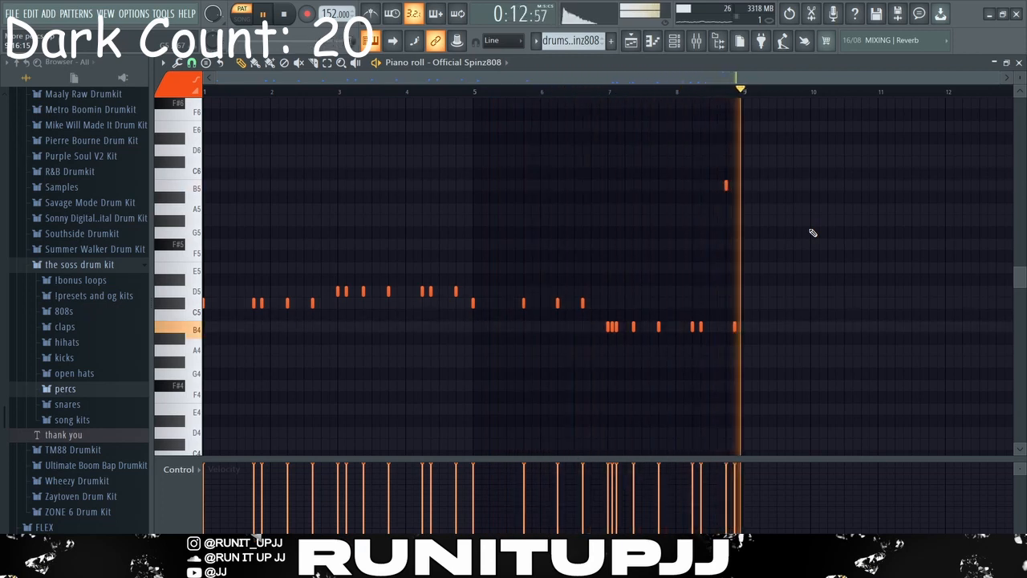
key(space)
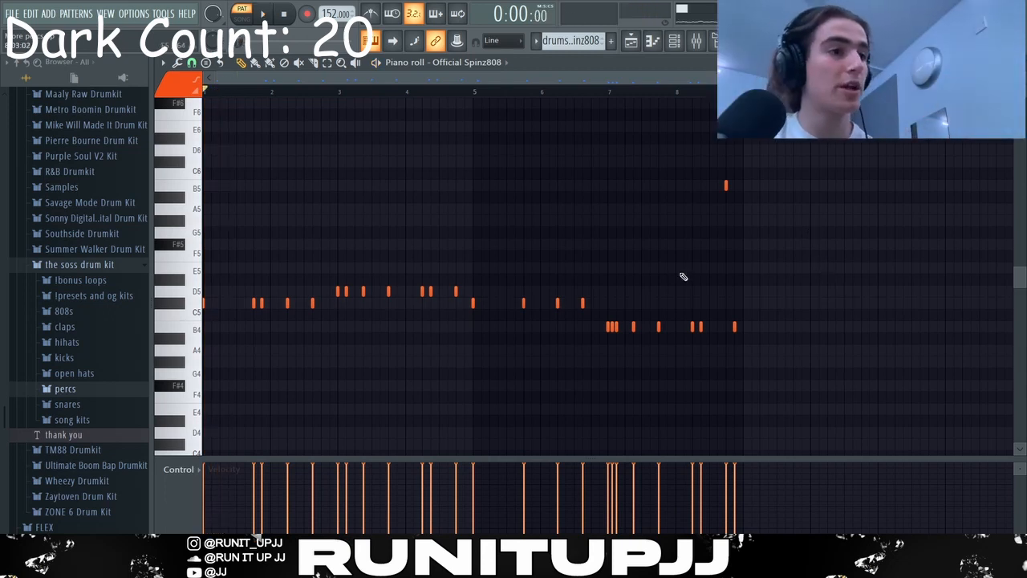
drag(814, 365, 204, 252)
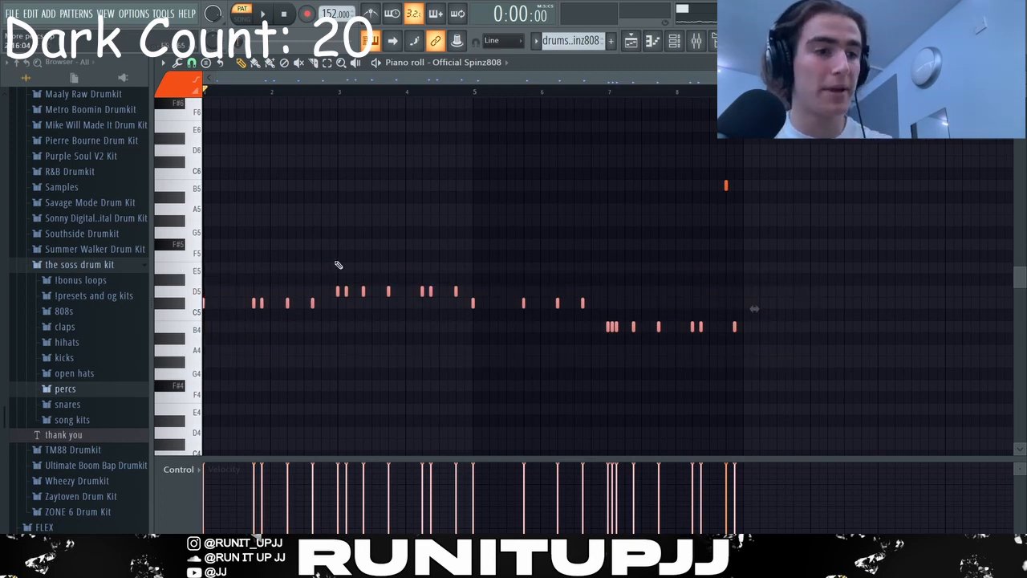
click(339, 265)
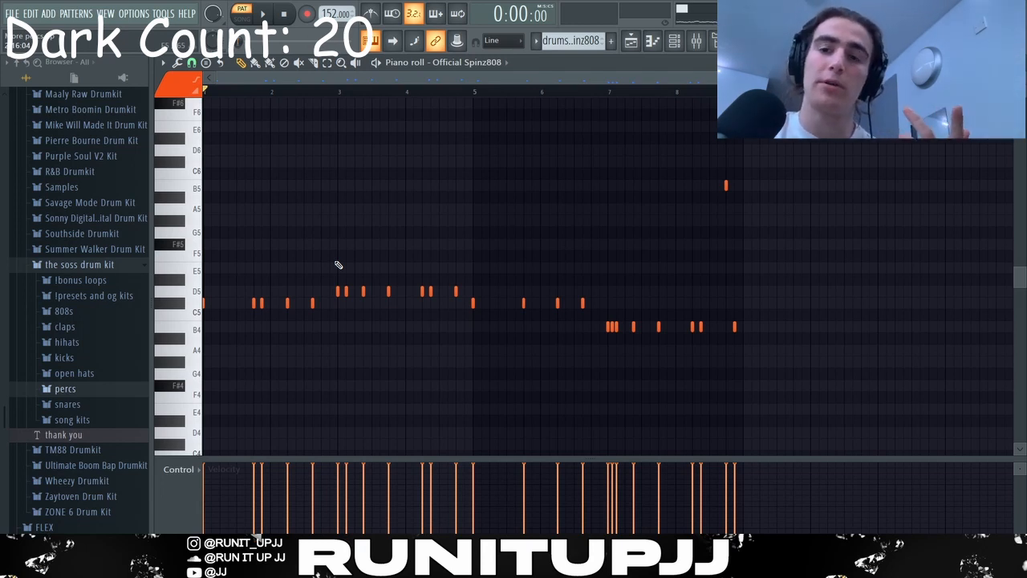
drag(722, 321, 556, 335)
drag(209, 263, 798, 380)
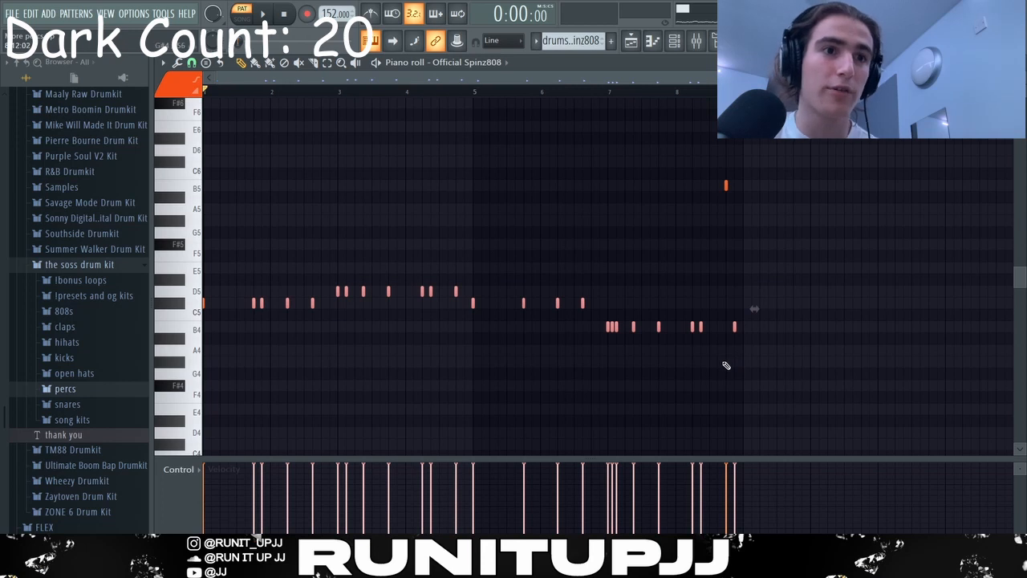
click(321, 367)
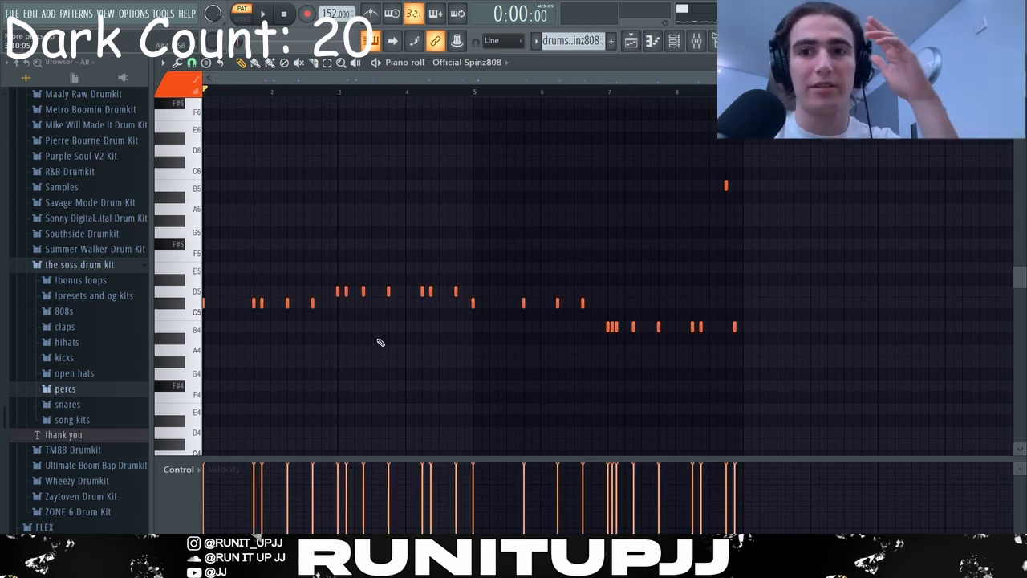
Examine the Fruity parametric EQ 2 curve on the 808's mixer channel, Insert 9.
key(F9)
click(877, 147)
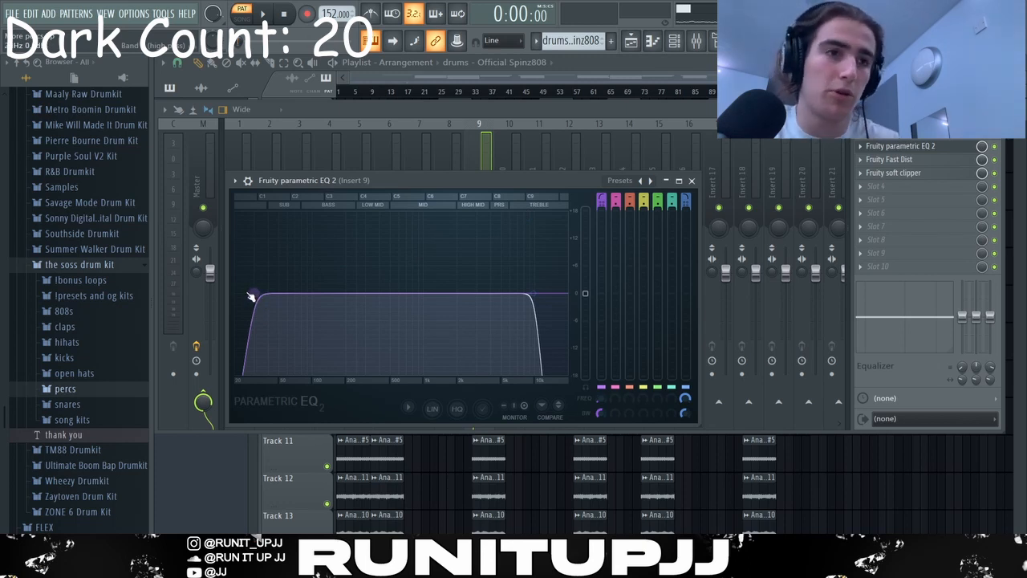
click(692, 181)
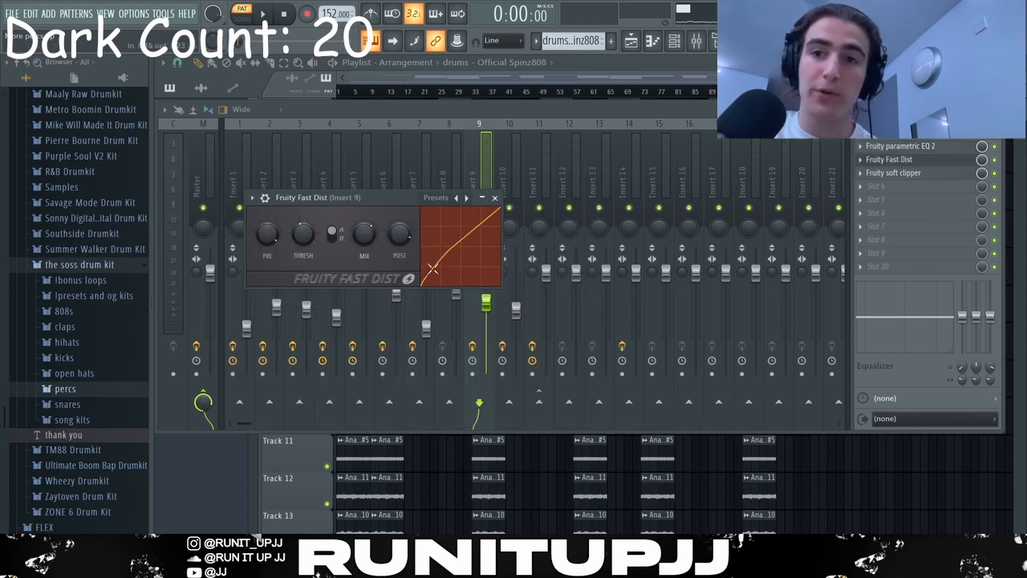
Examine the Fruity Fast Dist and Fruity soft clipper settings on the 808's mixer channel, Insert 9.
click(473, 199)
click(366, 260)
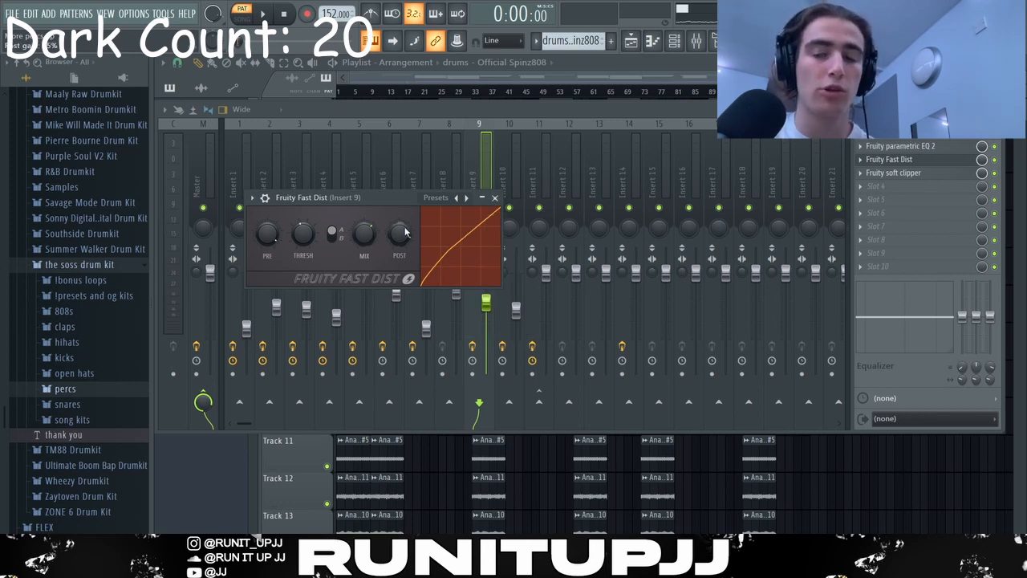
click(495, 198)
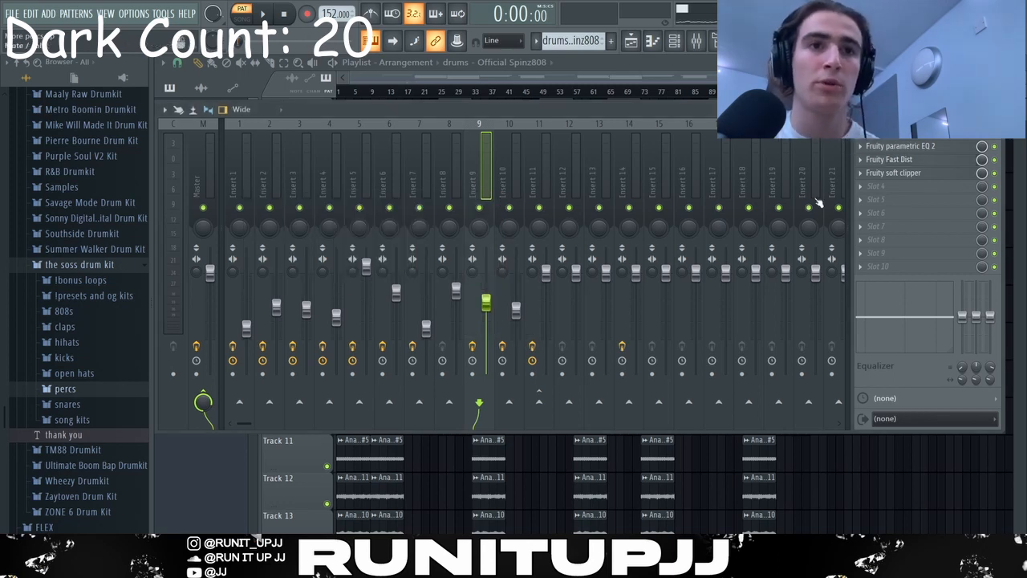
click(875, 173)
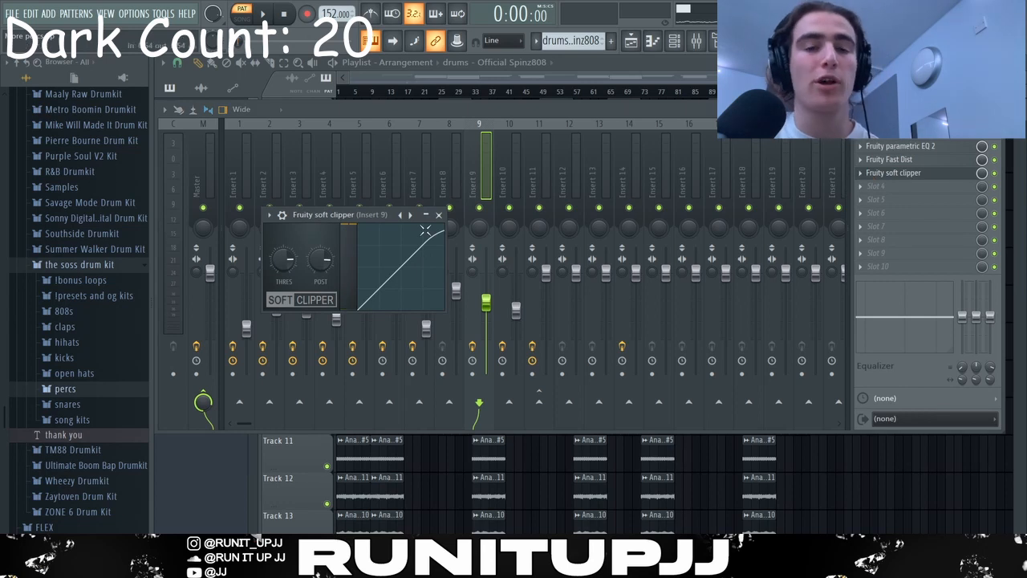
click(439, 215)
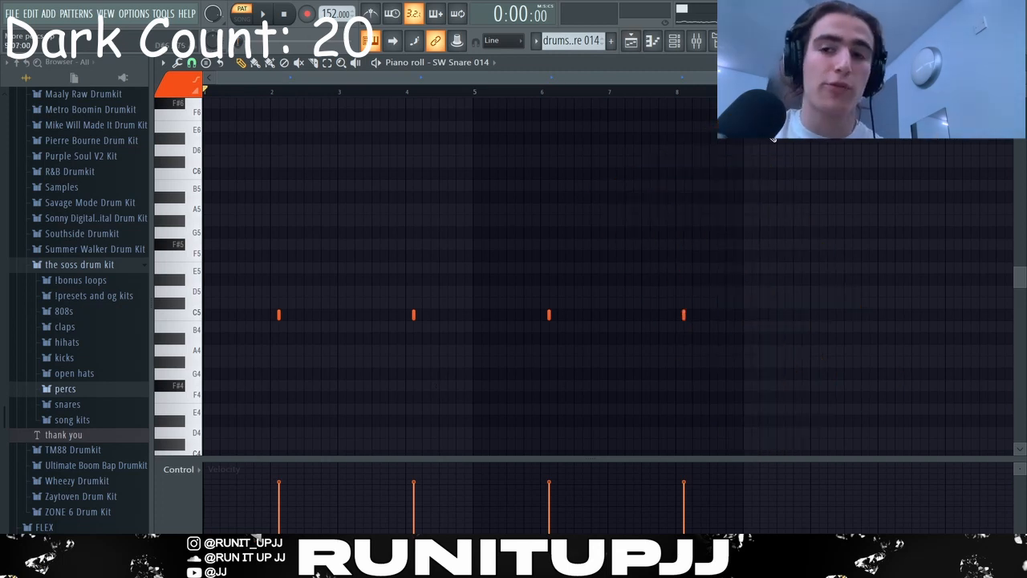
Play the SW Snare 014 pattern alone, and the soloed drum tracks in the arrangement from bar 25.
key(space)
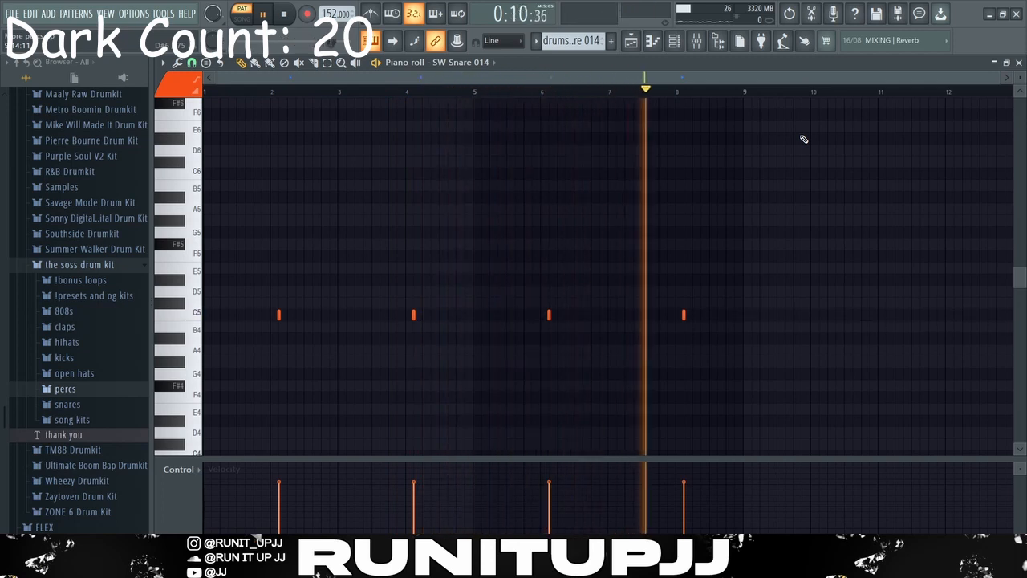
key(space)
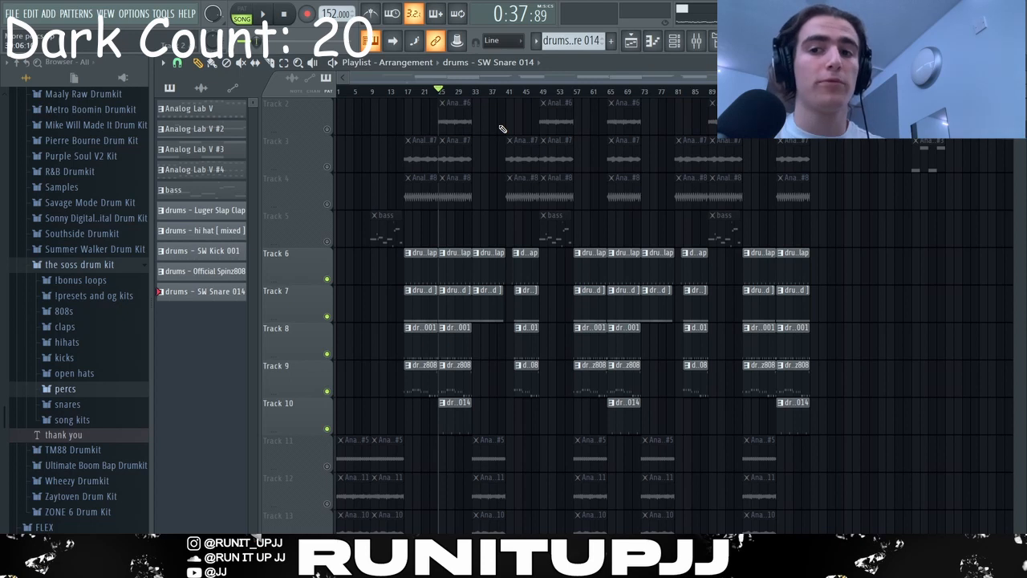
key(space)
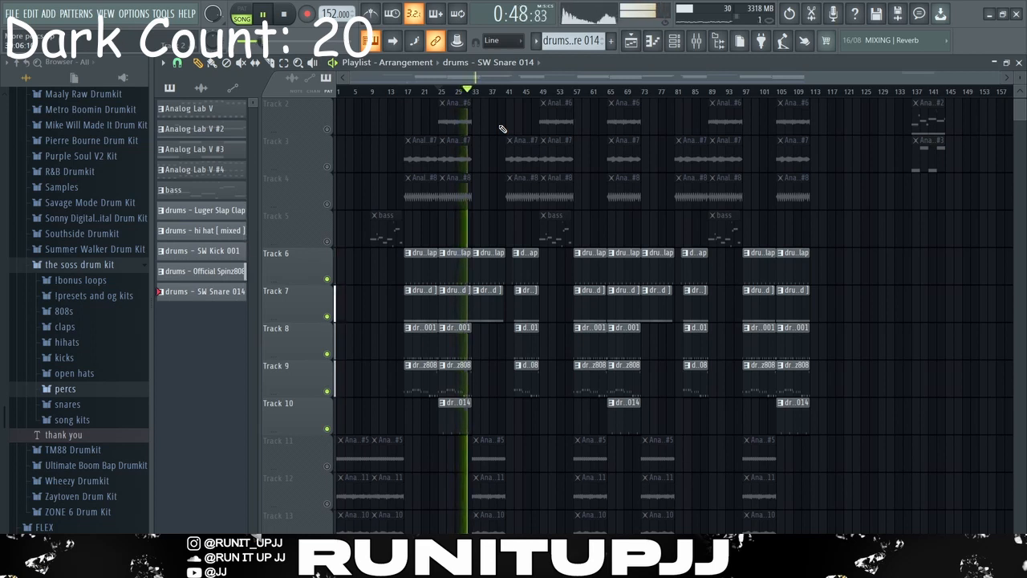
key(space)
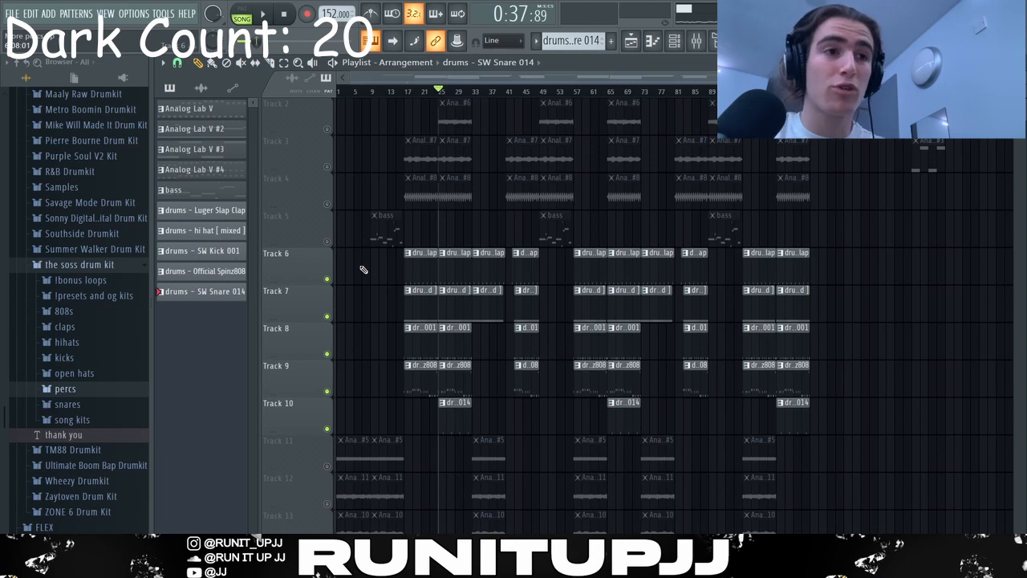
Unmute the melody and bass tracks in the playlist and play the full arrangement from bar 25.
right_click(328, 281)
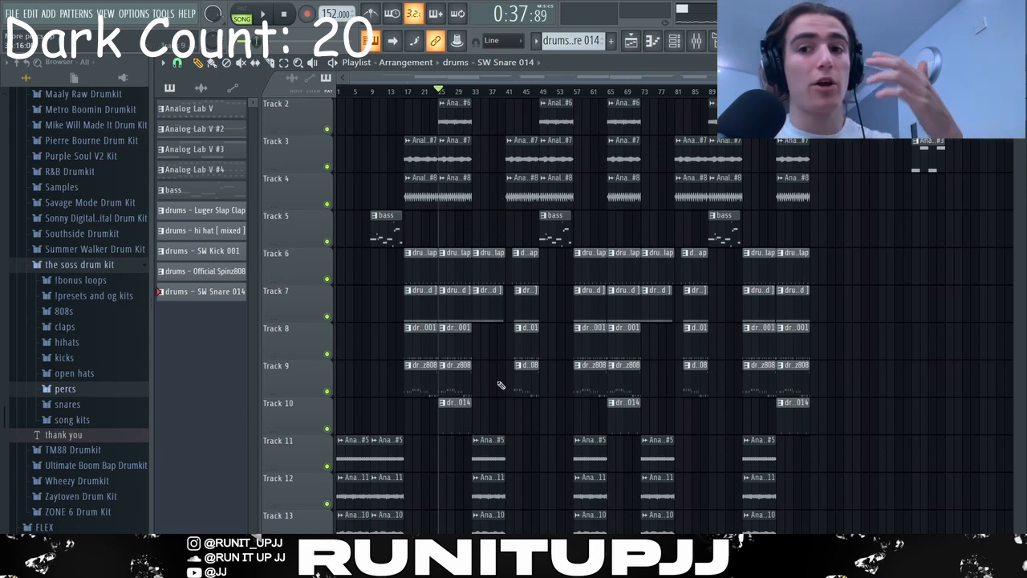
scroll(495, 373, down, 1)
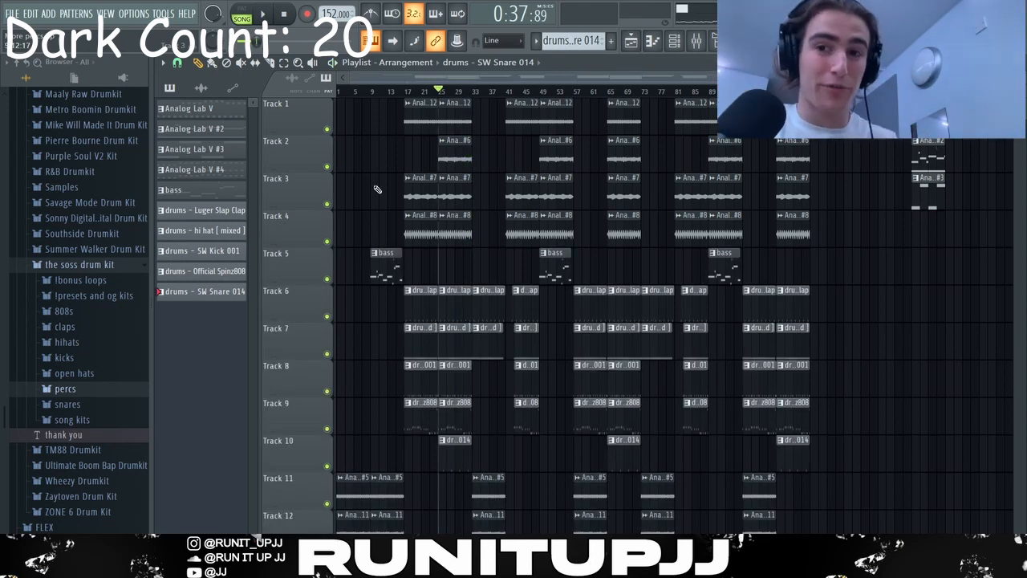
key(space)
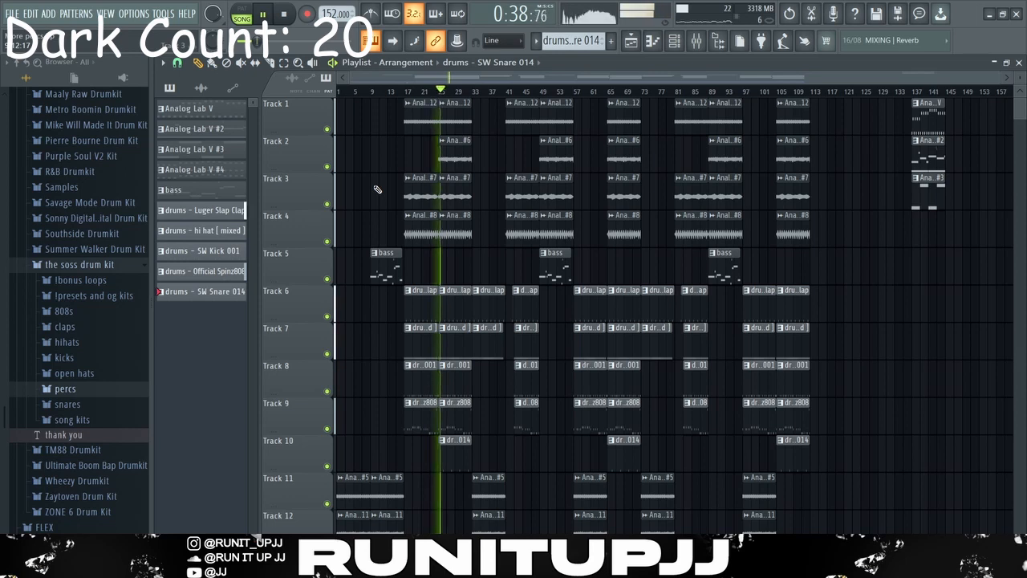